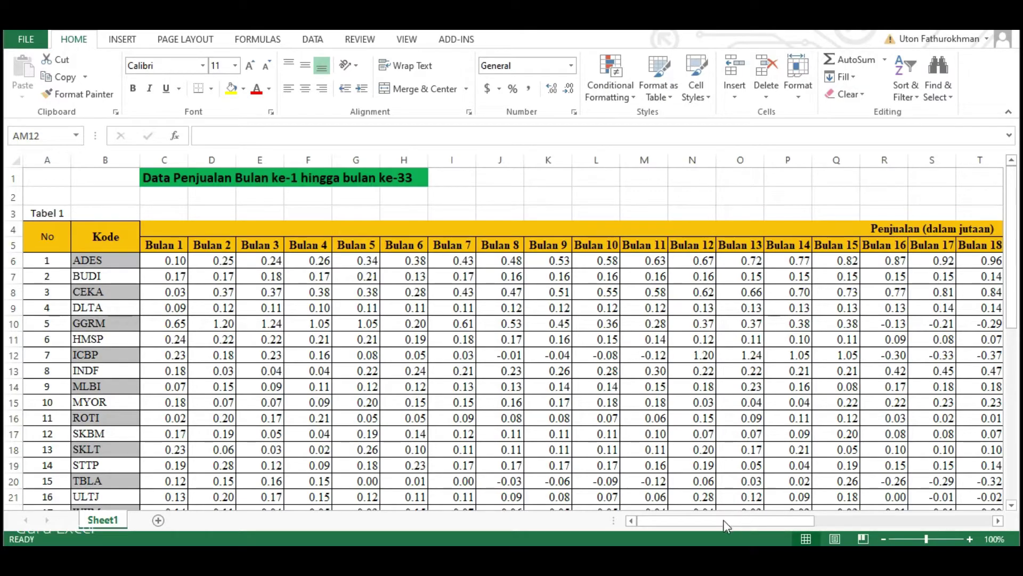
Split the sales sheet into four panes with cell A1 active
mouse_move(748, 525)
mouse_down()
mouse_move(862, 509)
mouse_move(888, 522)
mouse_move(936, 522)
mouse_move(760, 532)
mouse_up()
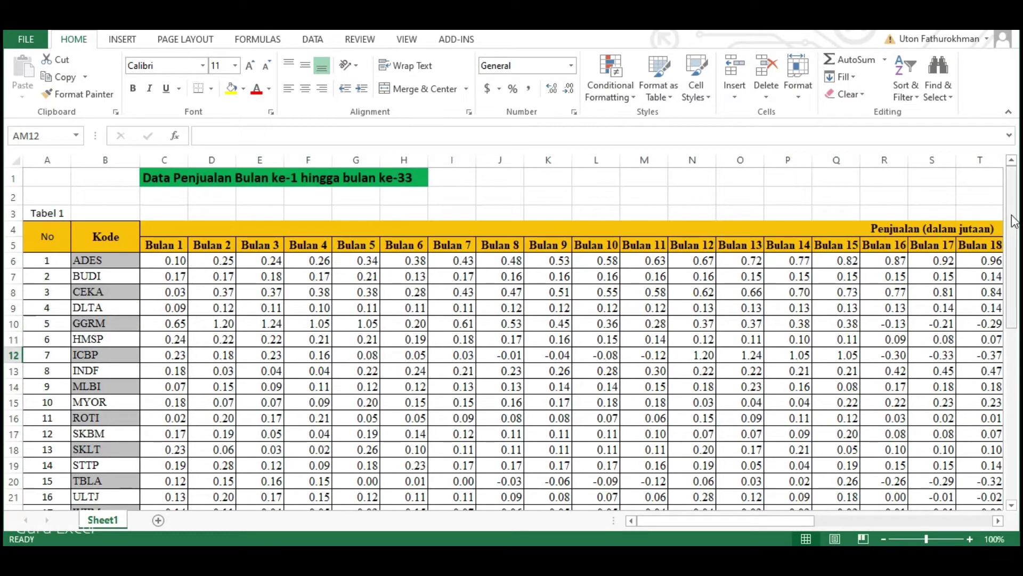
drag(1012, 213, 999, 187)
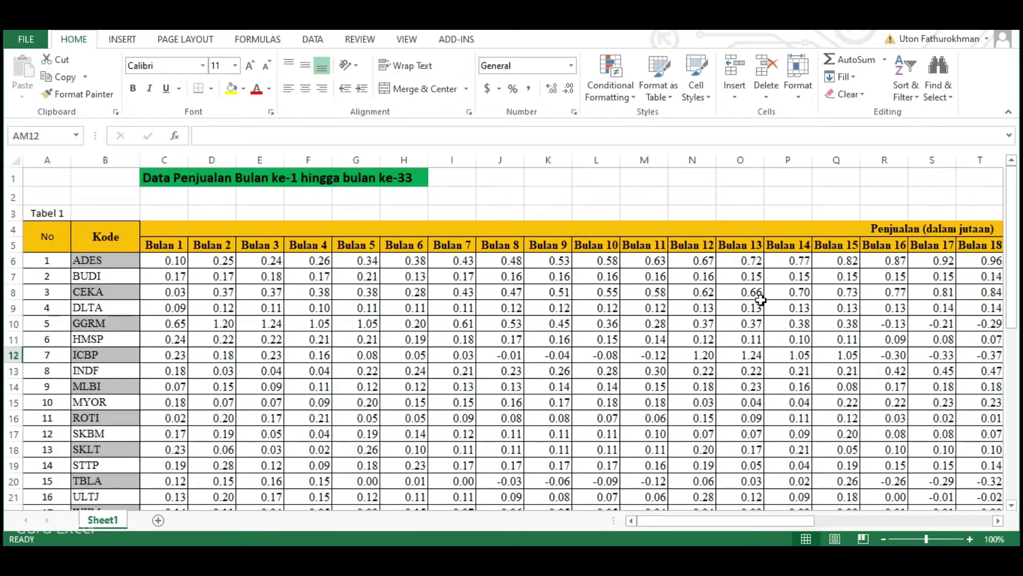
click(59, 178)
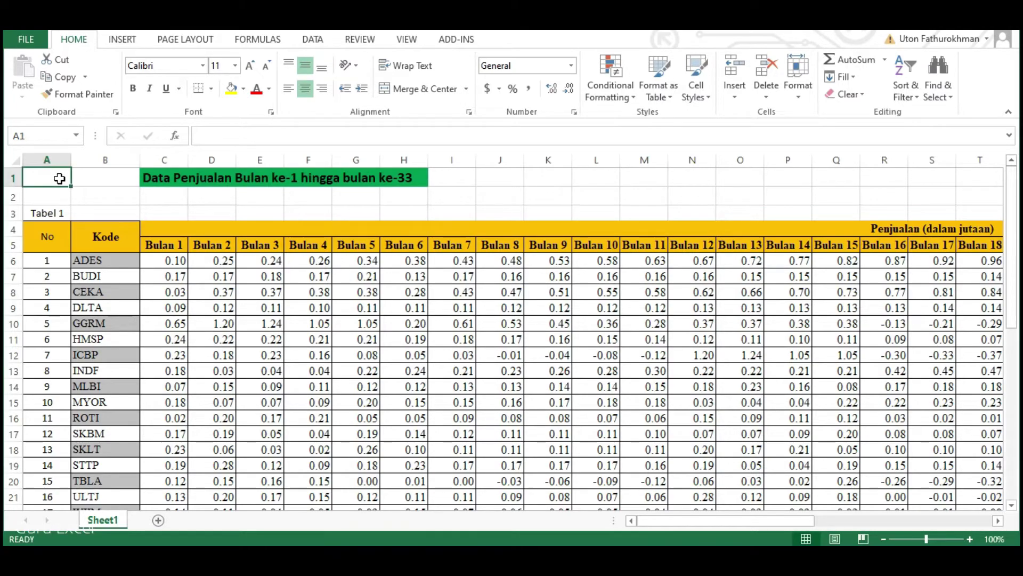
click(410, 40)
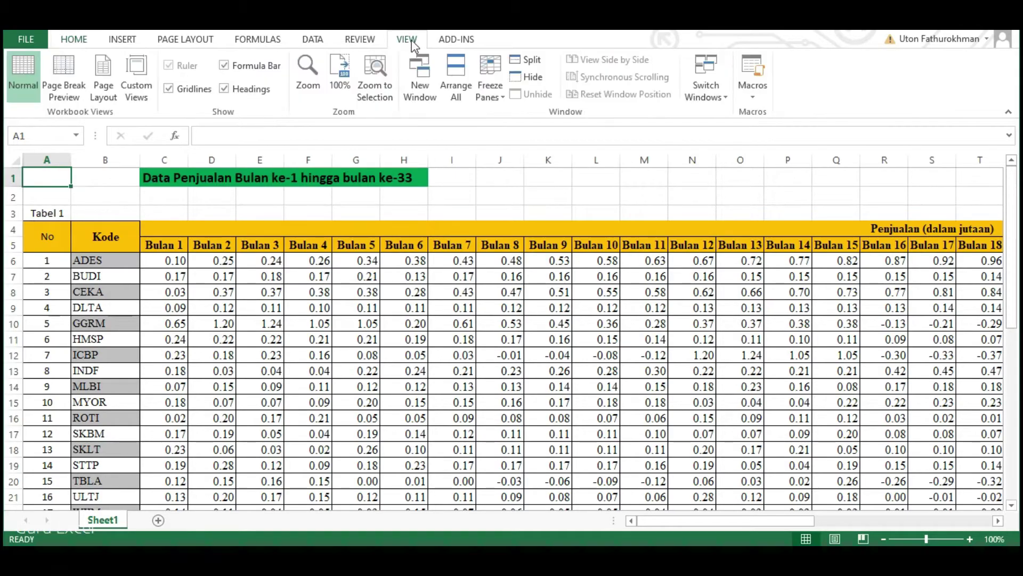
click(512, 60)
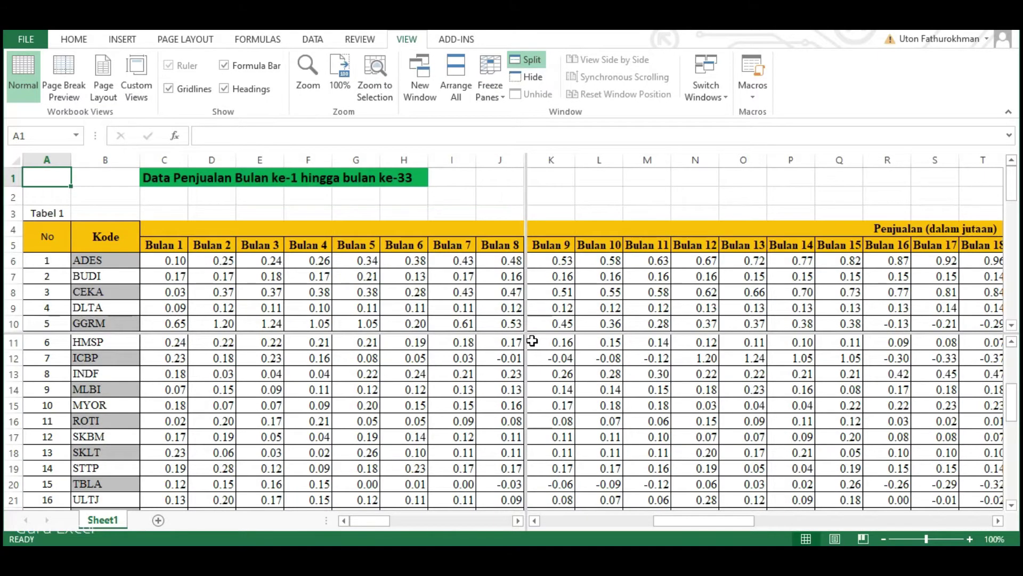
Inspect the four panes by selecting month headers and sales cells on both sides of the split bars
click(403, 244)
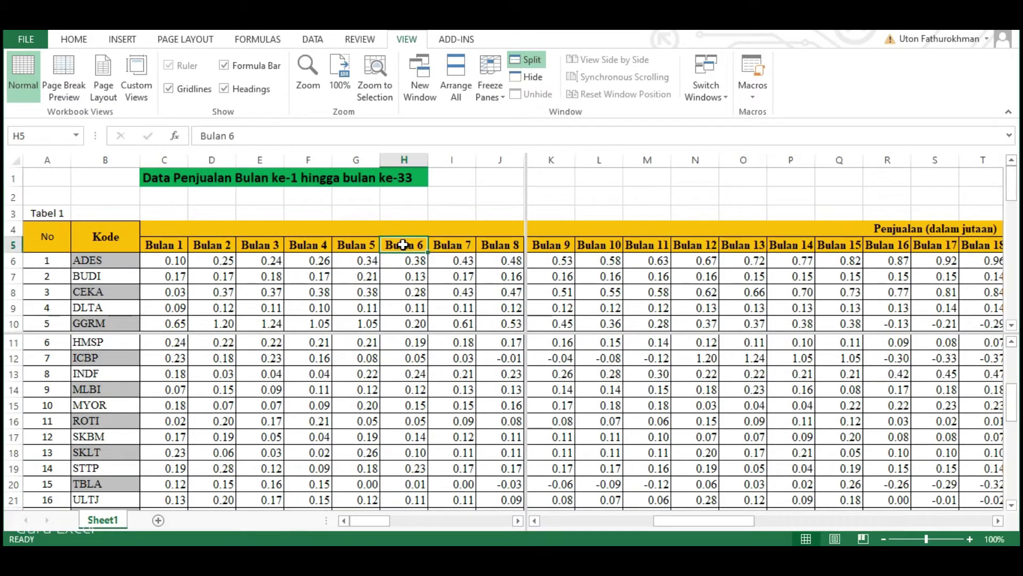
click(649, 229)
click(354, 401)
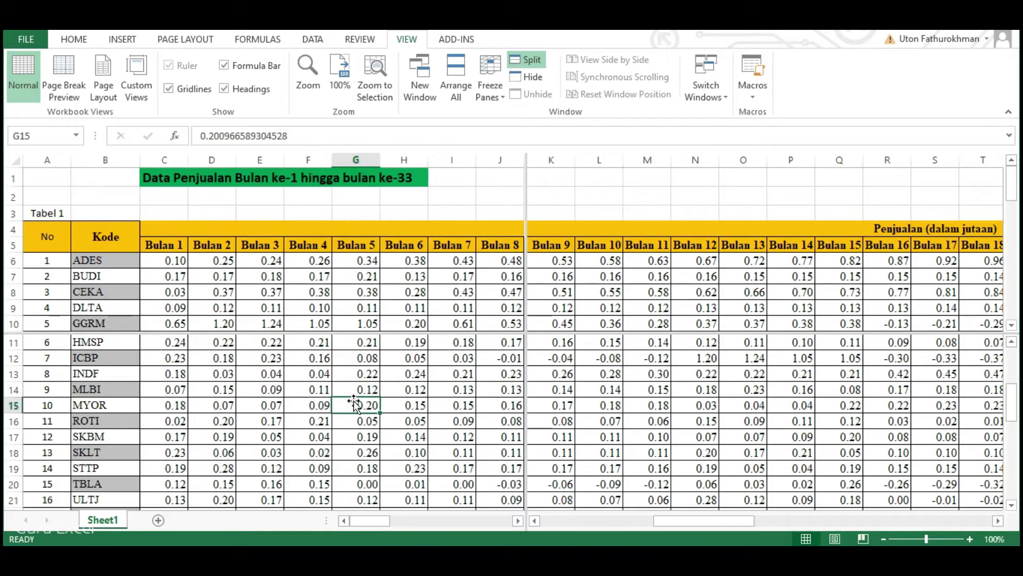
click(645, 395)
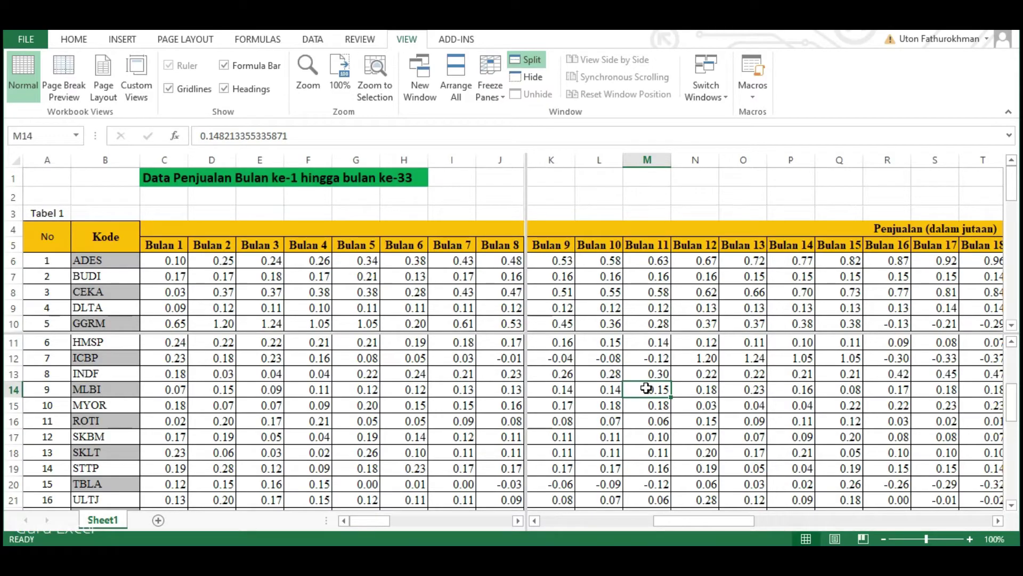
click(259, 244)
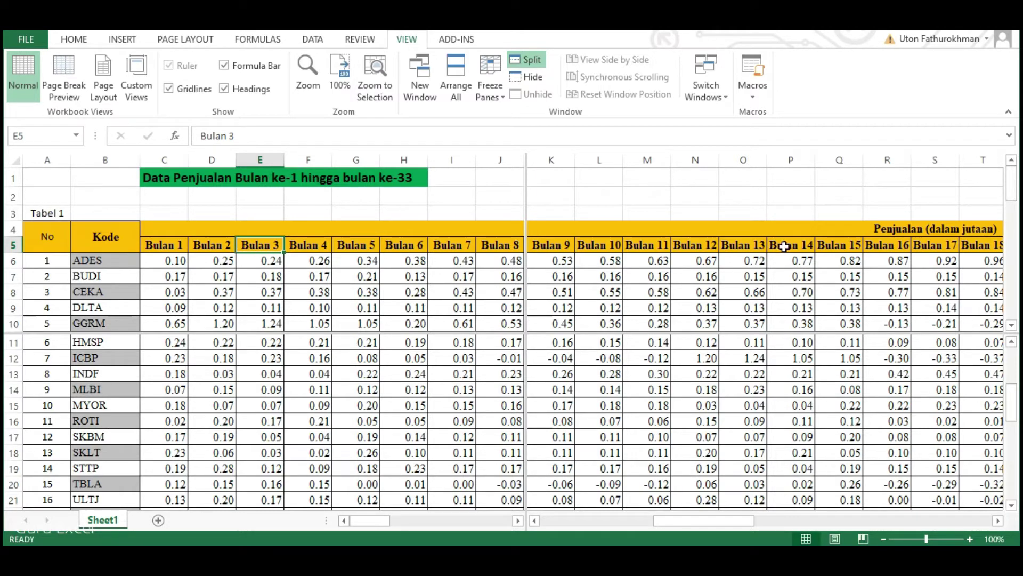
click(638, 245)
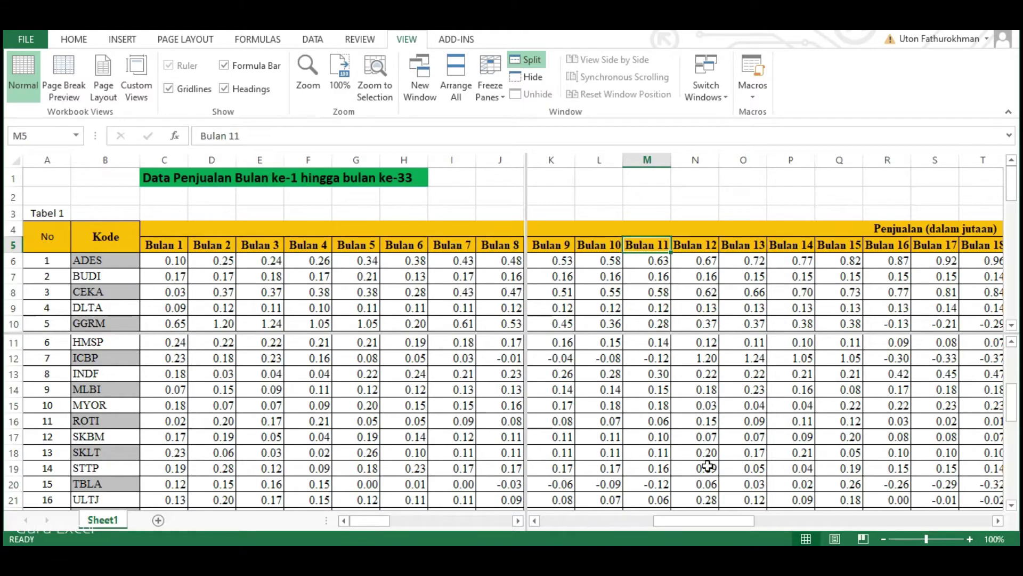
Compare the split panes by bringing Bulan 3 to 5 into view beyond the vertical split bar and row 1 into the lower panes
drag(700, 521, 635, 520)
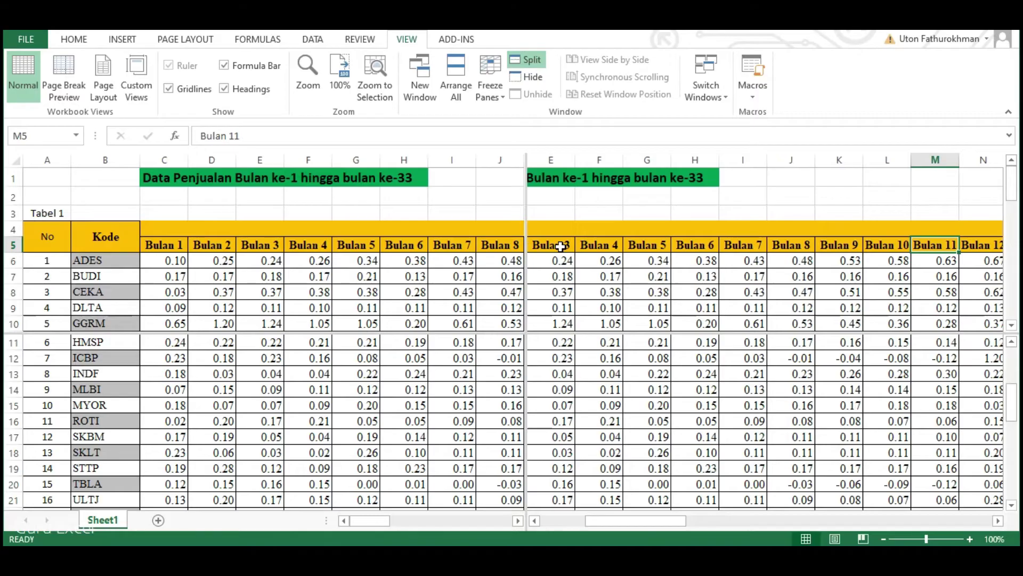
click(561, 247)
click(593, 246)
click(647, 245)
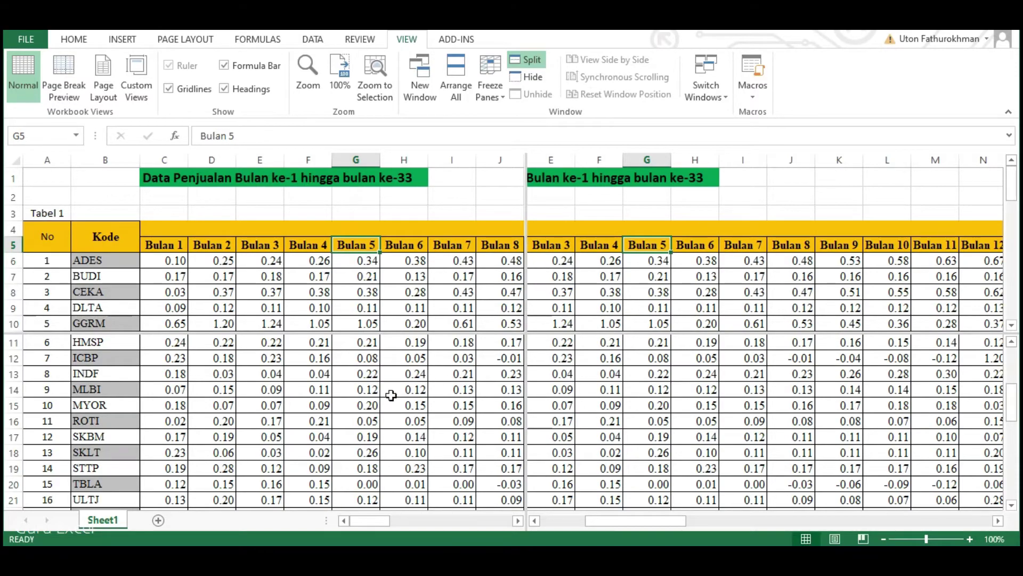
click(317, 387)
scroll(365, 381, up, 4)
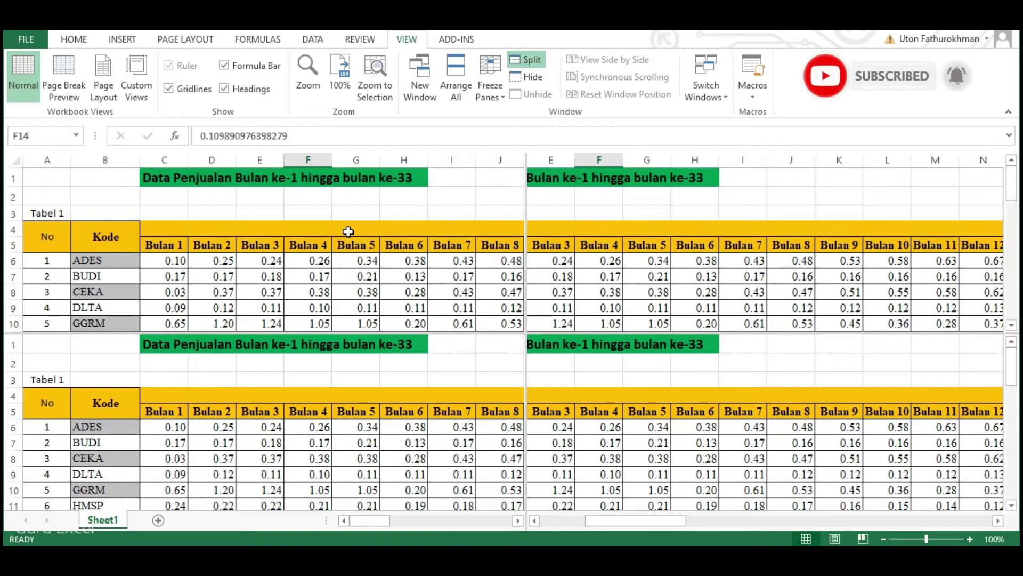
Remove the four-pane split and split the sheet vertically before column C
click(514, 65)
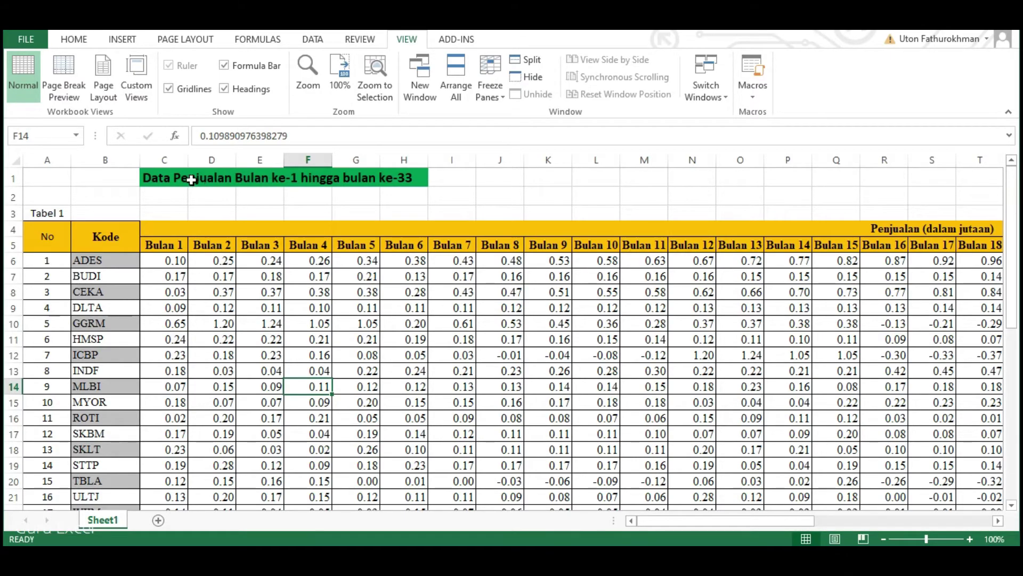
click(172, 158)
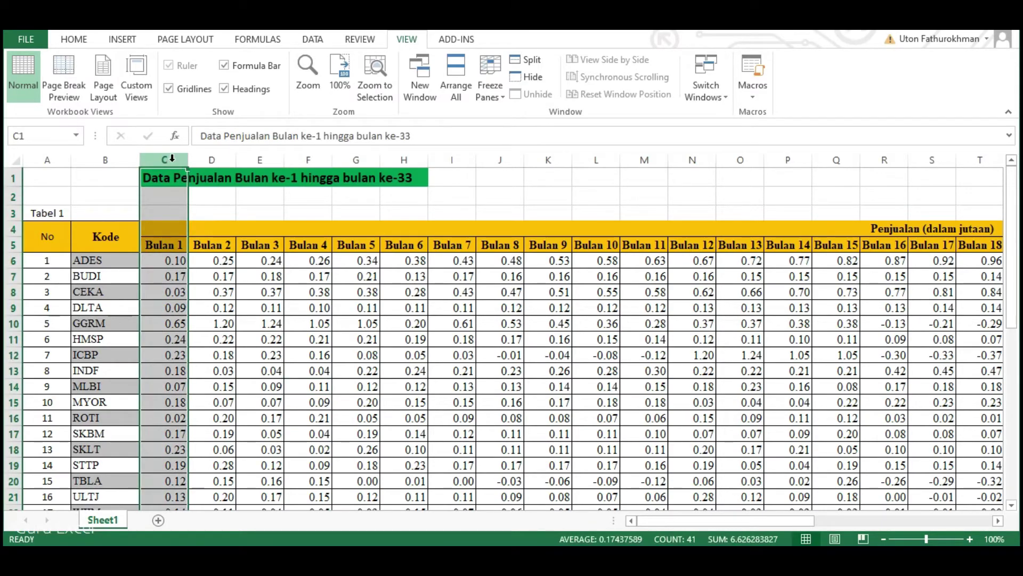
click(533, 61)
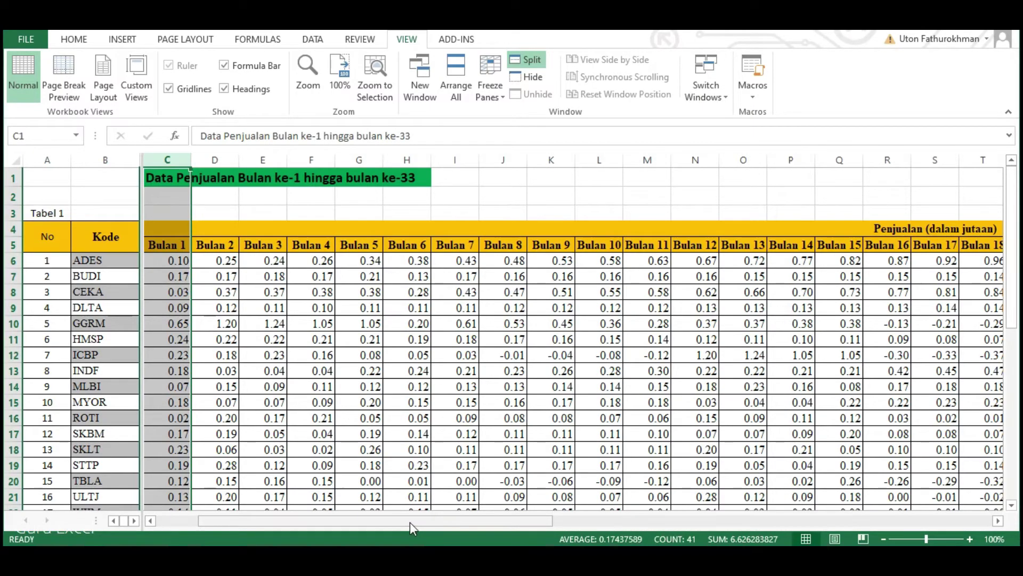
Browse the months in the pane beyond the split bar against the No and Kode columns, returning to column A
drag(411, 522, 493, 525)
click(489, 507)
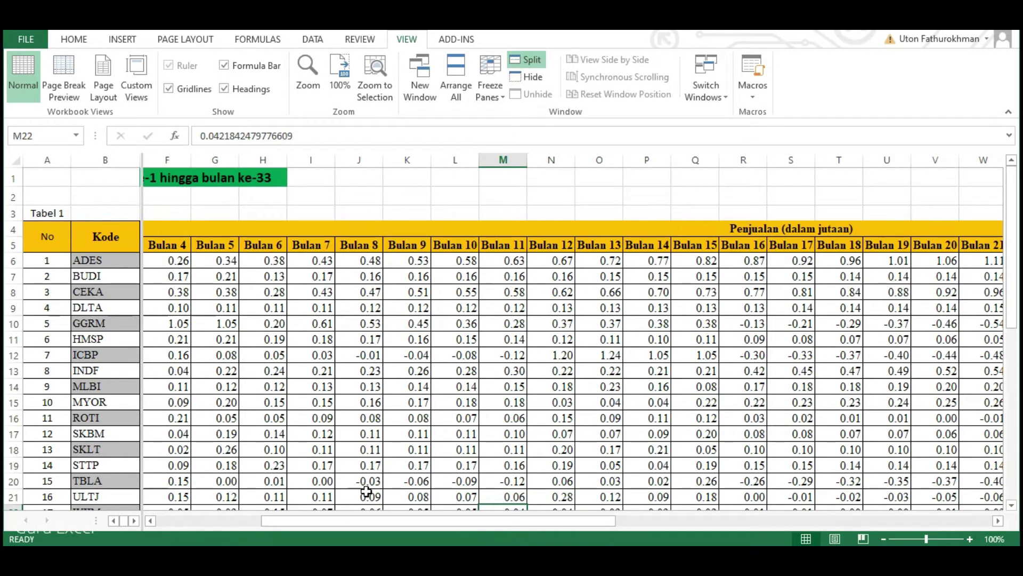
drag(401, 521, 273, 524)
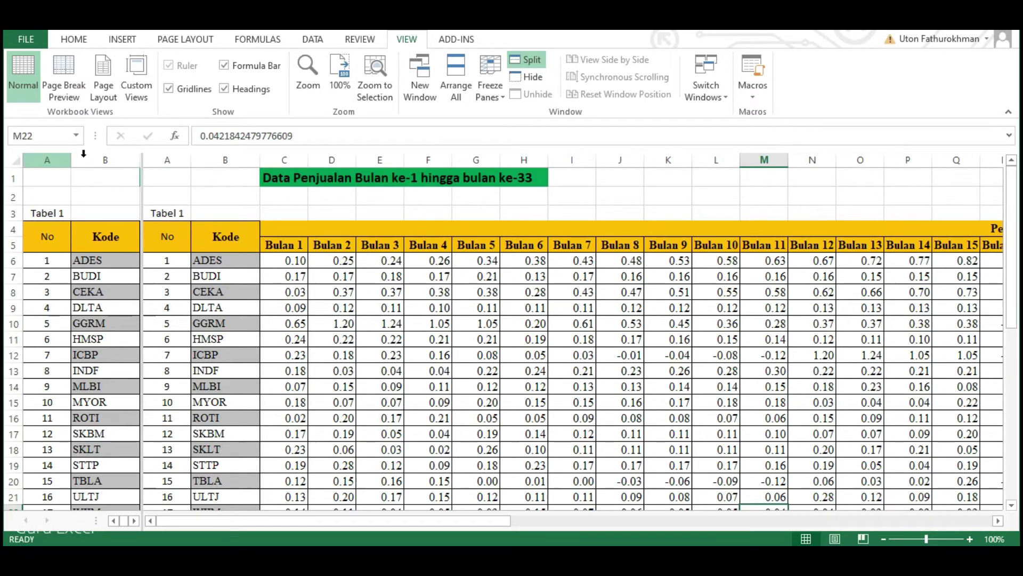
Remove the vertical split and split the sheet horizontally above row 9
click(531, 60)
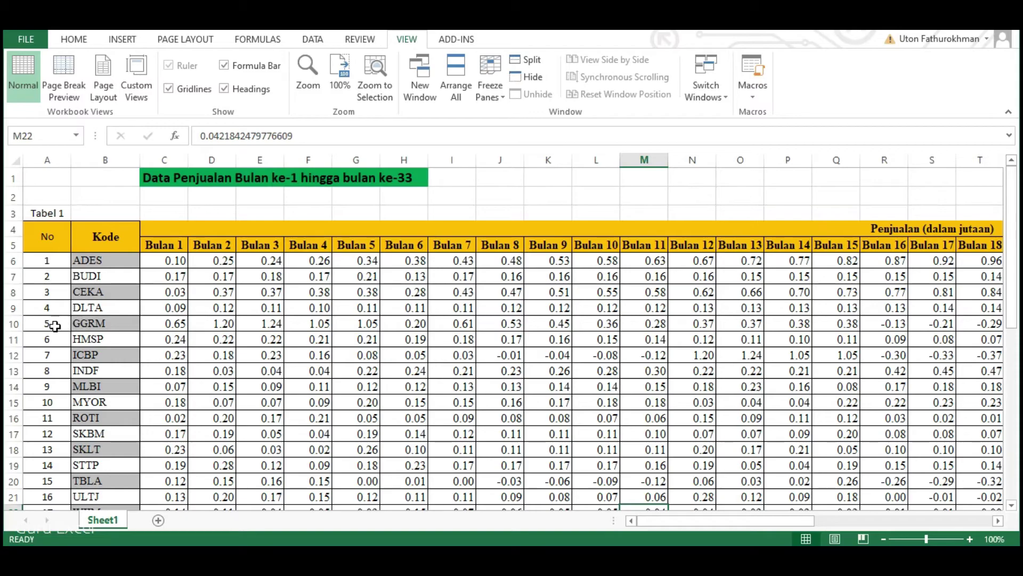
click(6, 307)
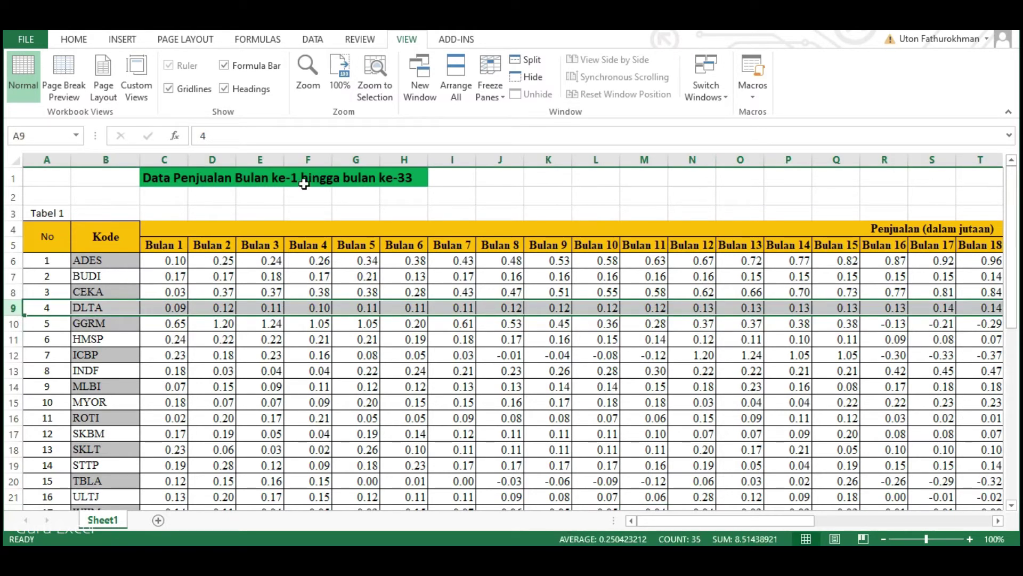
click(523, 62)
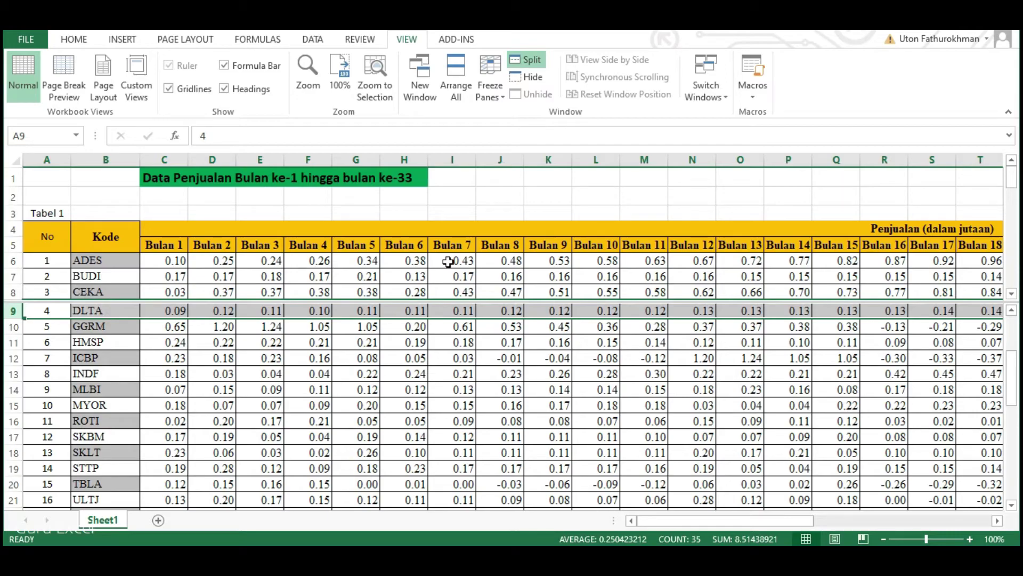
Examine the upper and lower panes independently, showing row 1 in the lower and row 10 onward in the upper, and compare row 12
click(437, 371)
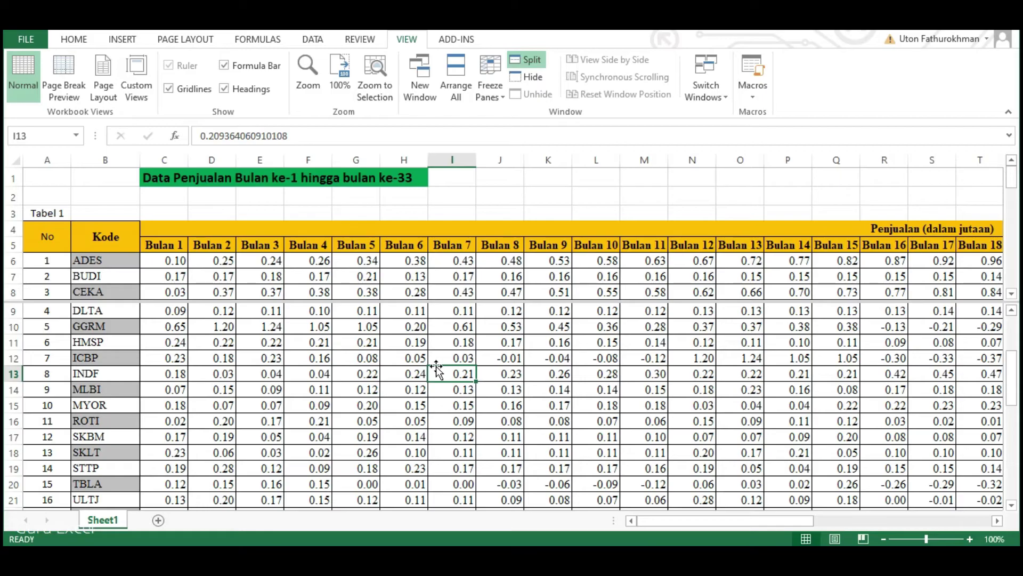
scroll(435, 365, up, 3)
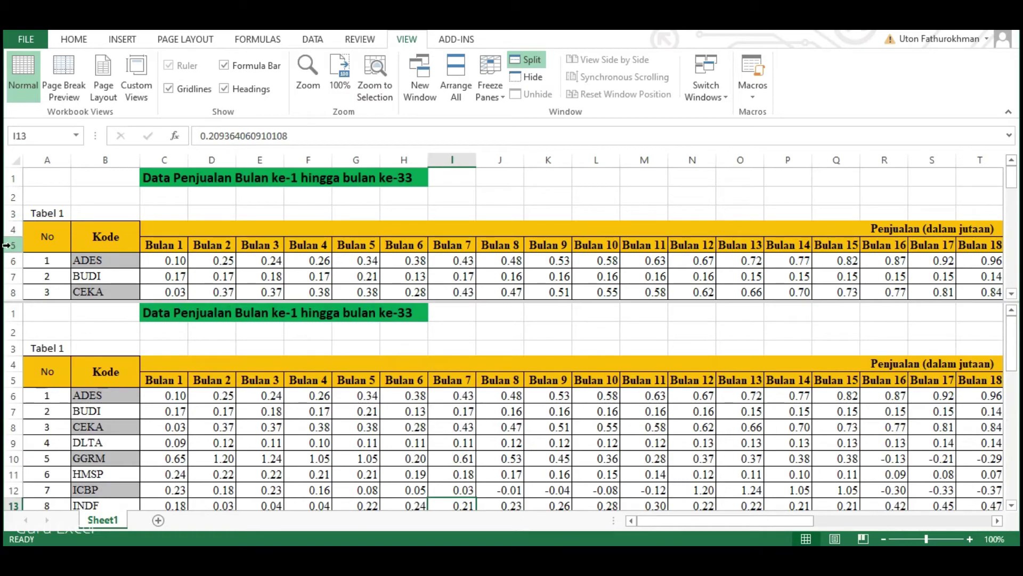
drag(12, 365, 17, 383)
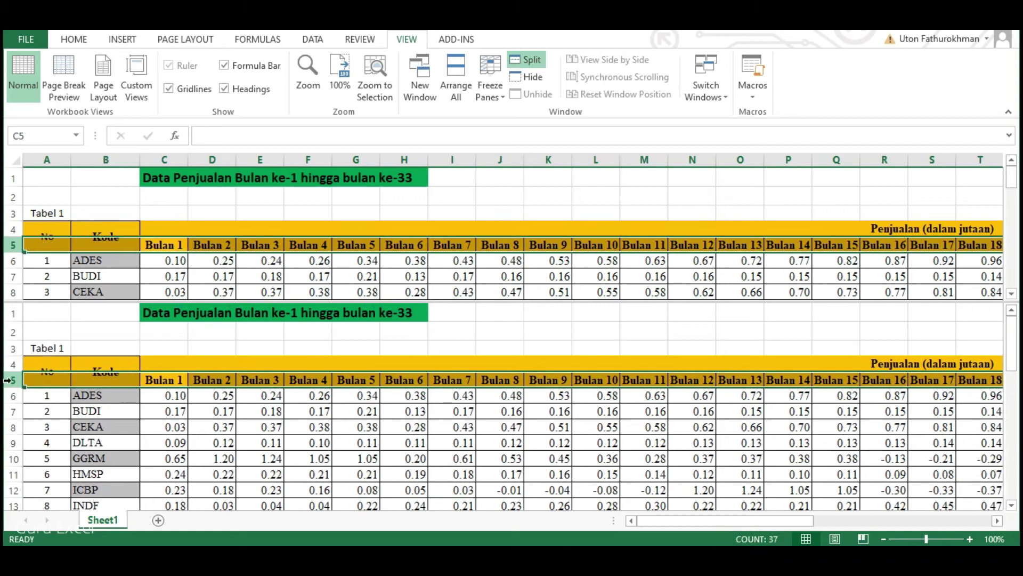
click(13, 332)
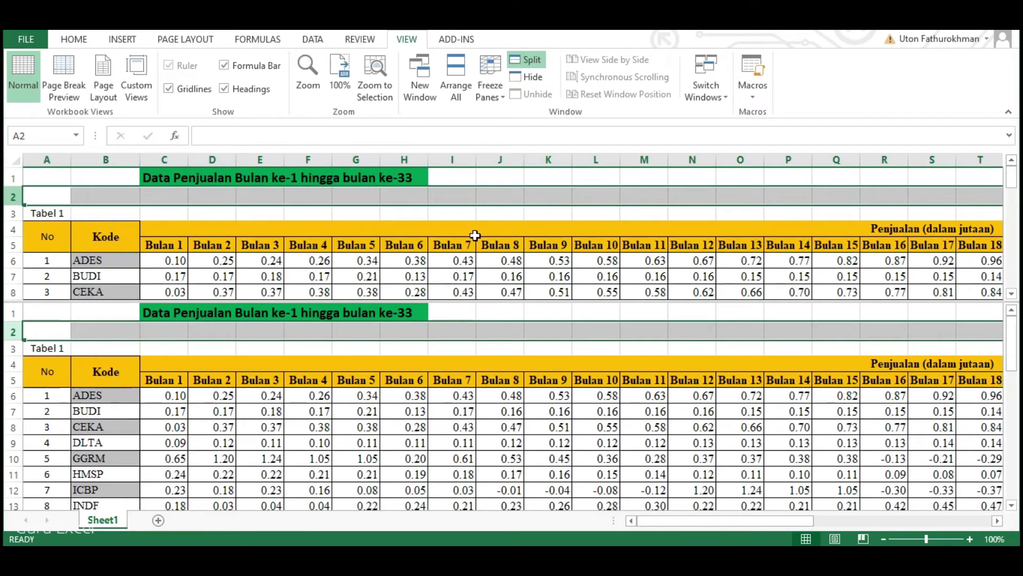
click(459, 232)
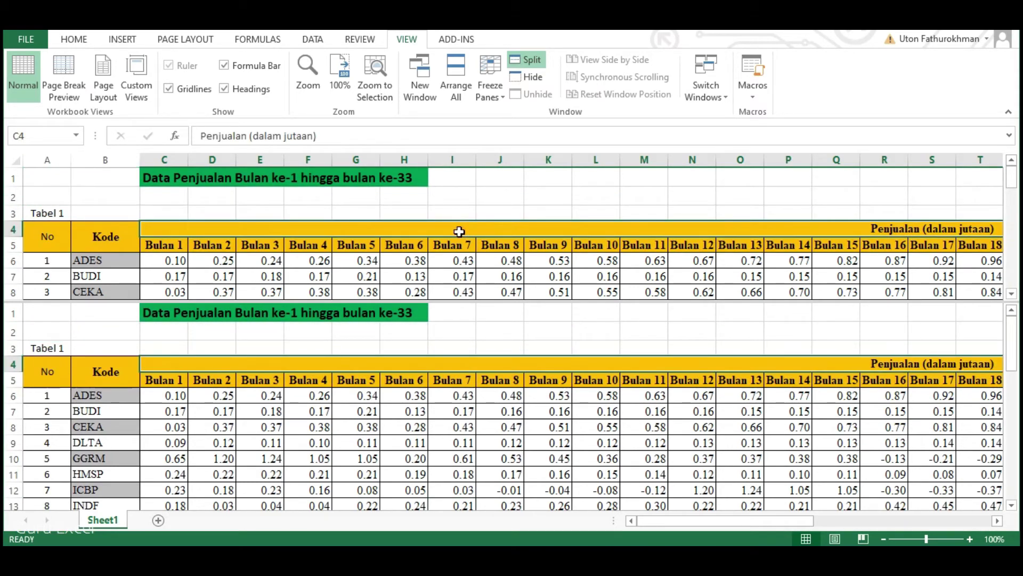
scroll(459, 231, down, 3)
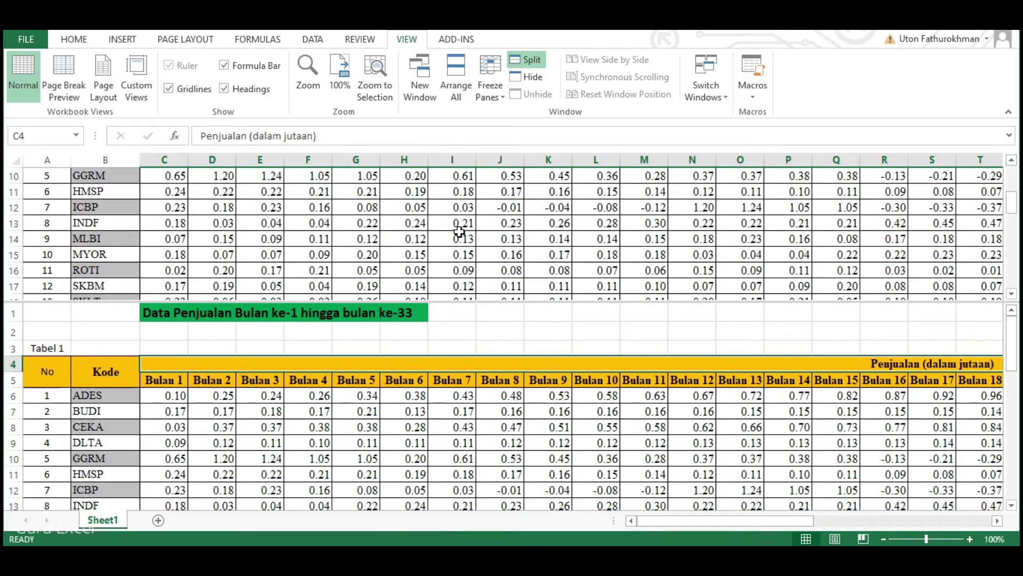
click(11, 491)
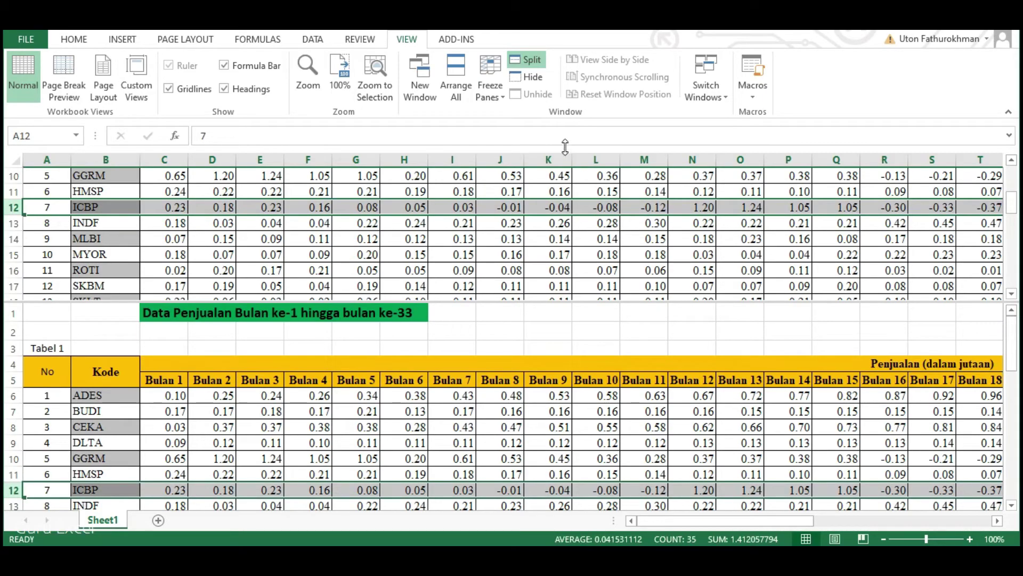
Remove the horizontal split and split the sheet into four panes at cell I15
click(535, 61)
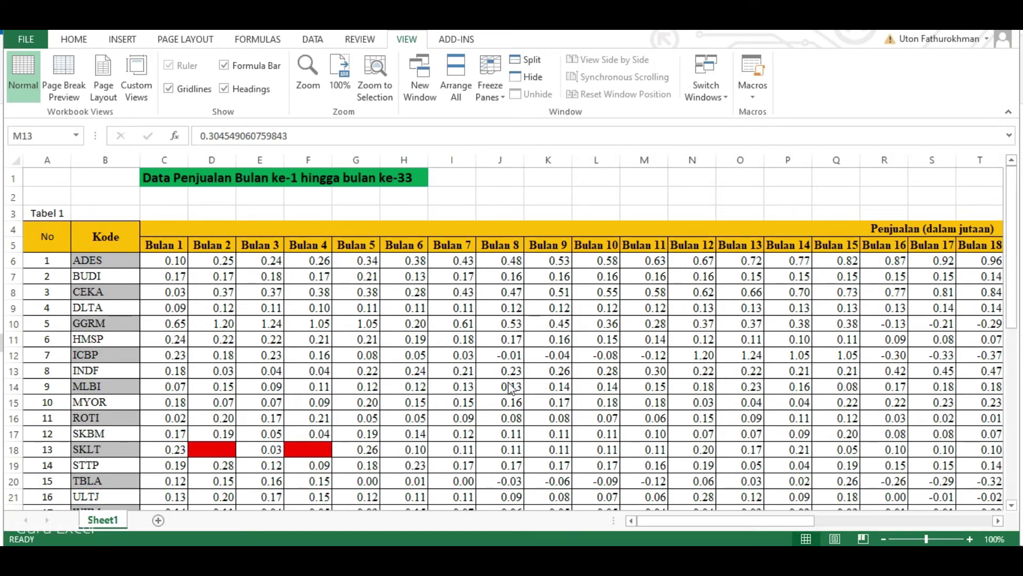
click(462, 404)
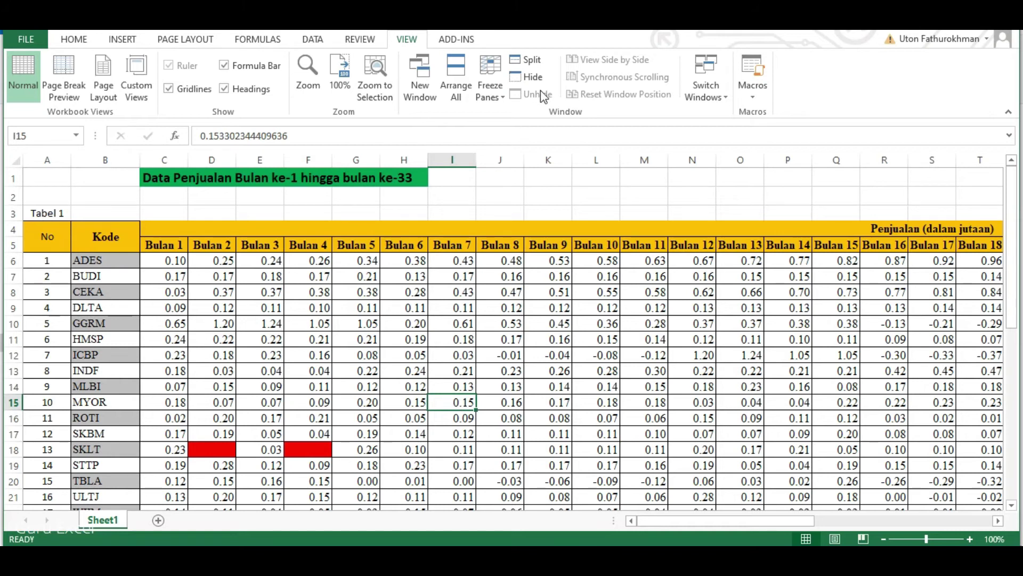
click(528, 60)
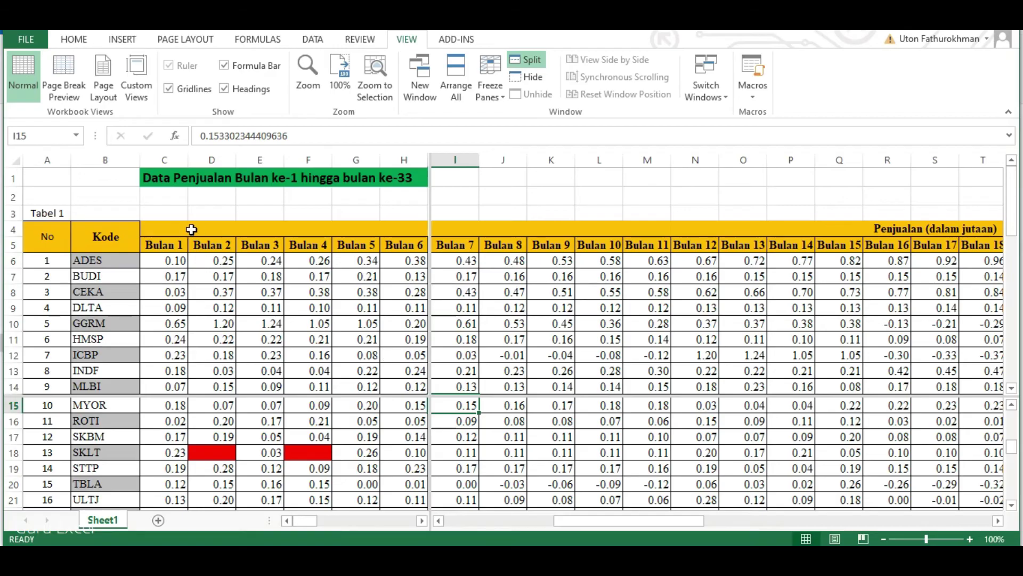
Inspect each of the four panes around I15, including the red empty SKLT cells under Bulan 4 and Bulan 2
click(297, 313)
click(730, 311)
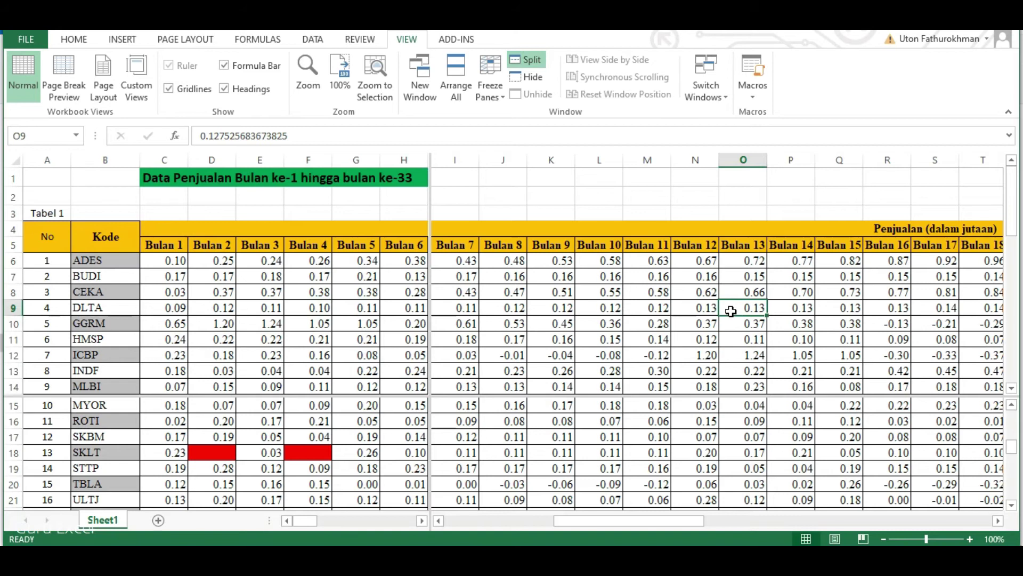
click(288, 452)
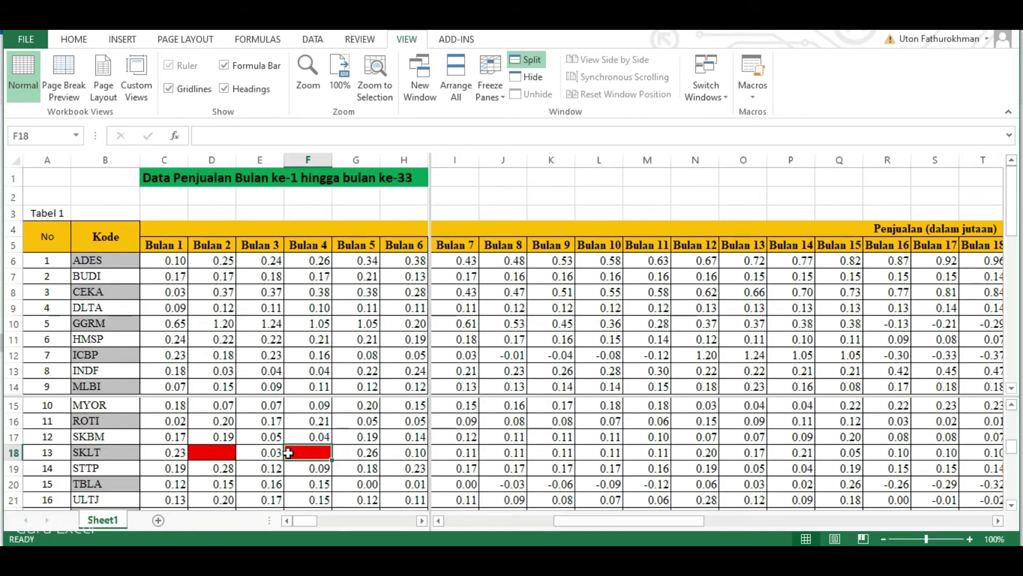
click(688, 437)
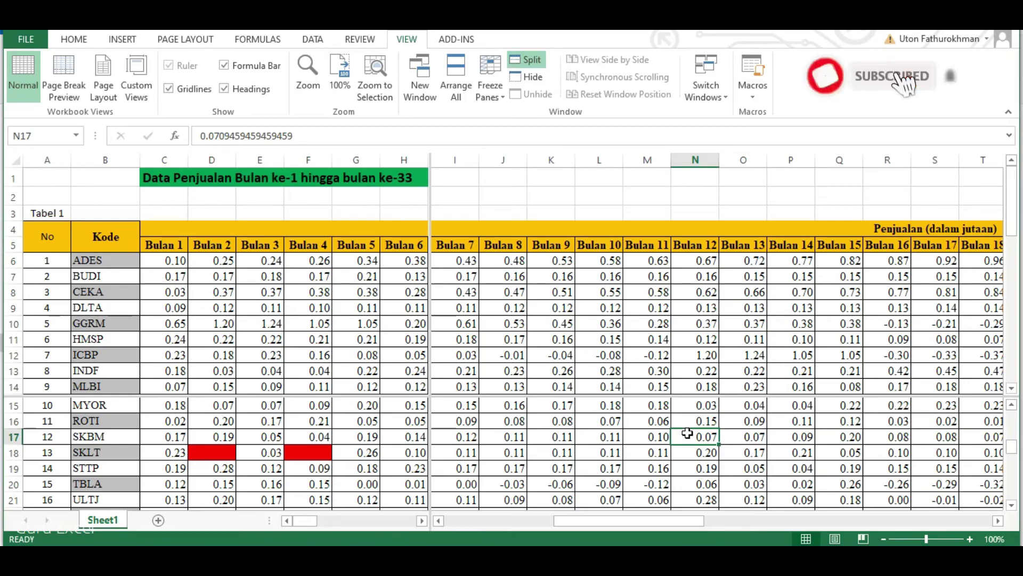
click(222, 453)
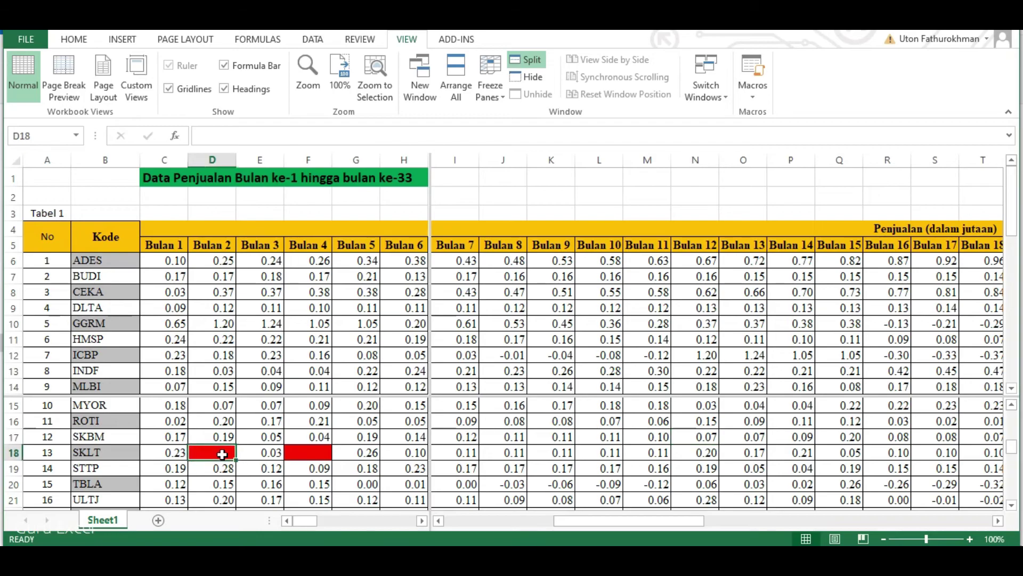
Copy the Bulan 2 value 0.06 for Nomor 13 from Tabel 2 into SKLT's empty Bulan 2 cell D18 in Tabel 1
click(314, 452)
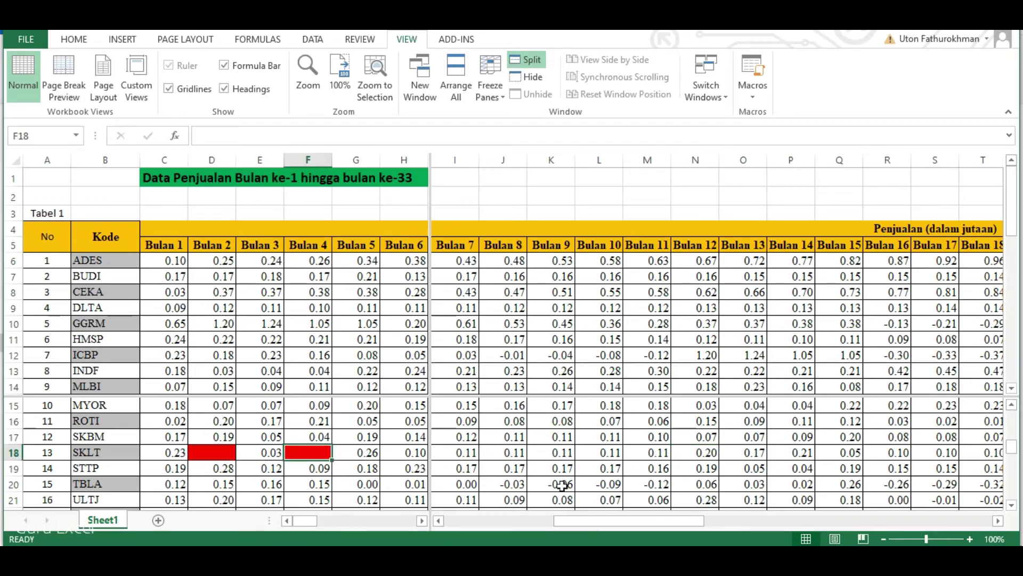
drag(574, 518, 874, 520)
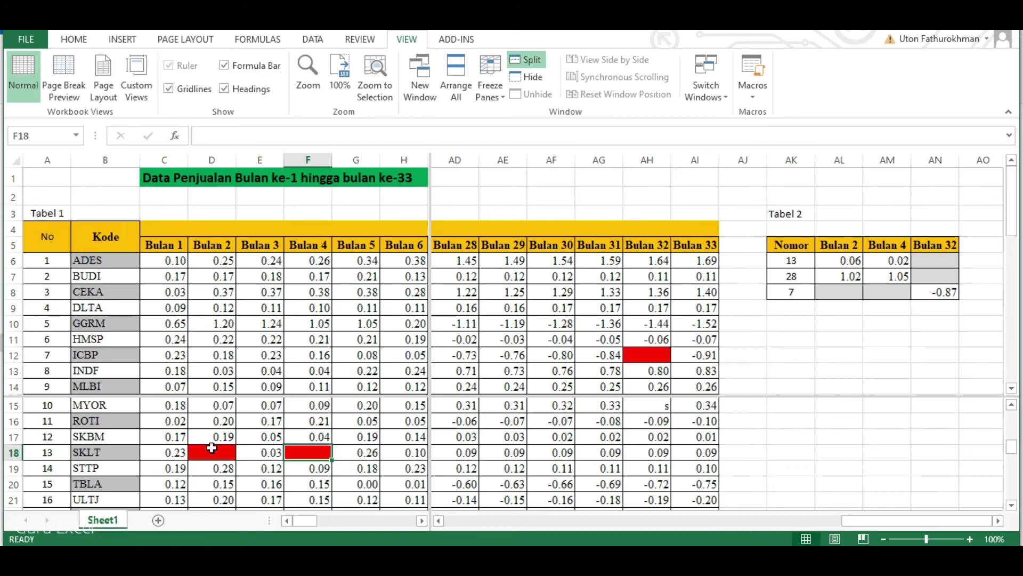
click(211, 452)
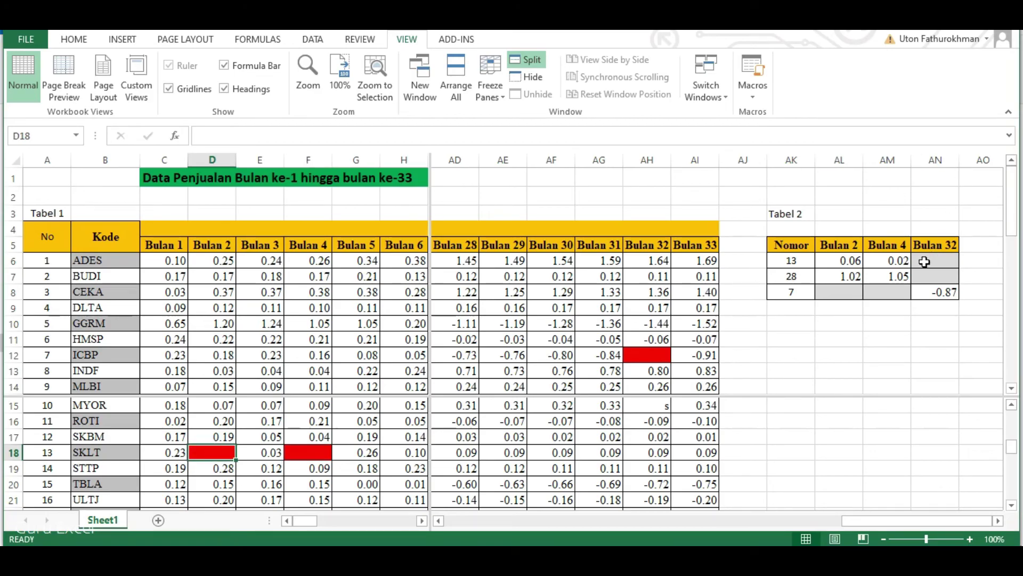
click(845, 260)
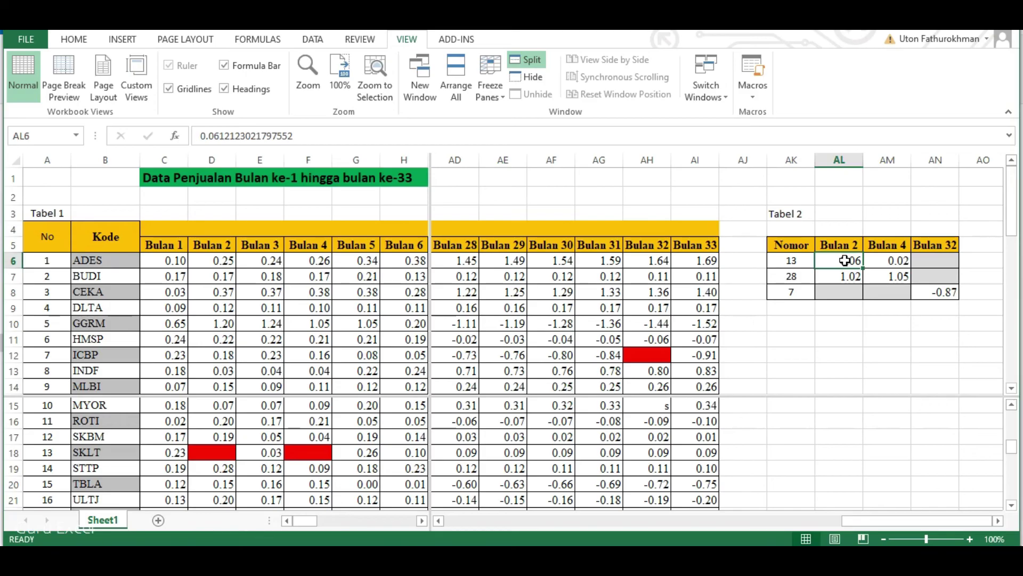
key(ctrl+c)
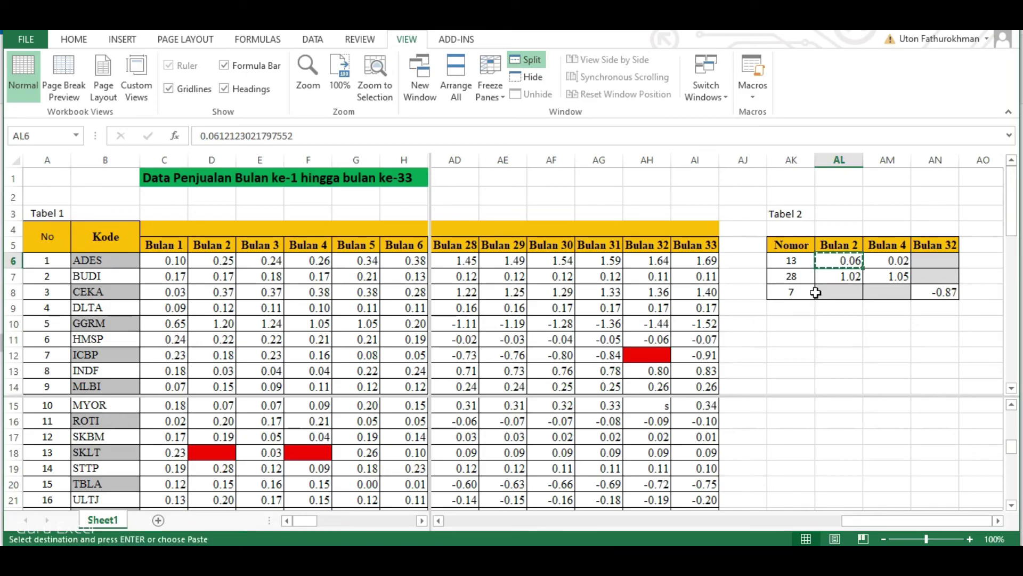
click(221, 451)
key(ctrl+v)
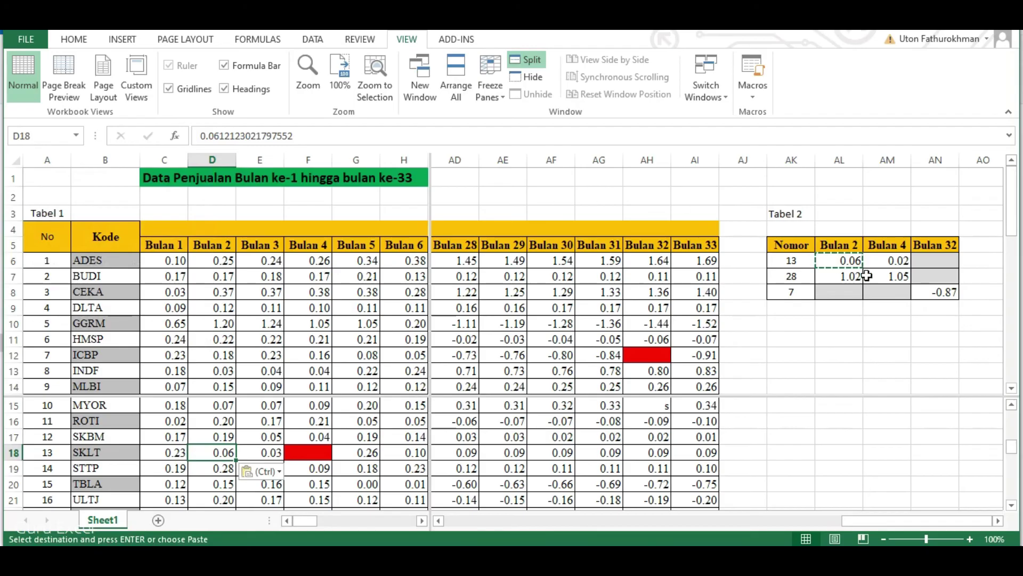
Copy the Bulan 4 value 0.02 for Nomor 13 from Tabel 2 into SKLT's empty Bulan 4 cell F18
click(892, 258)
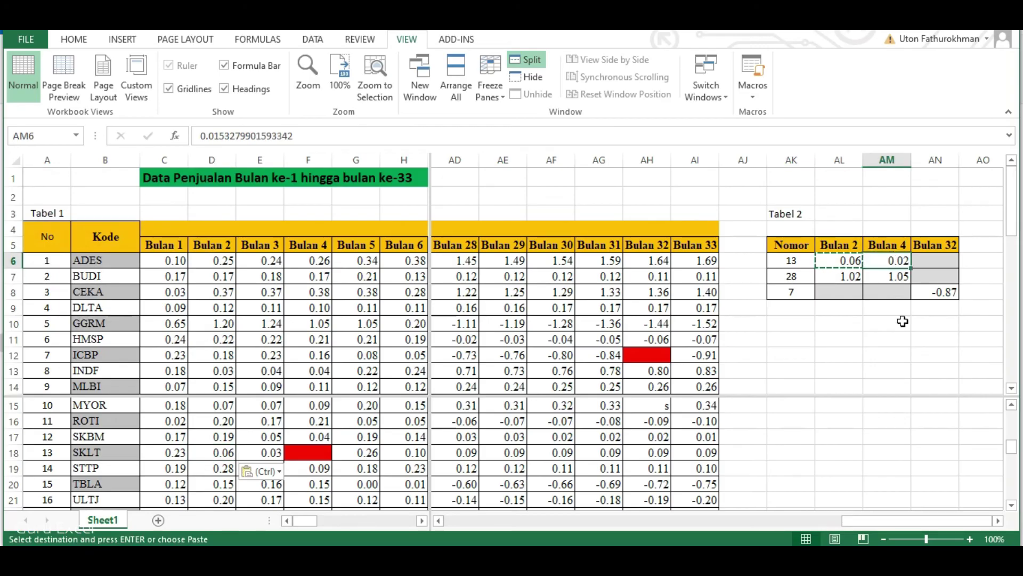
key(ctrl+c)
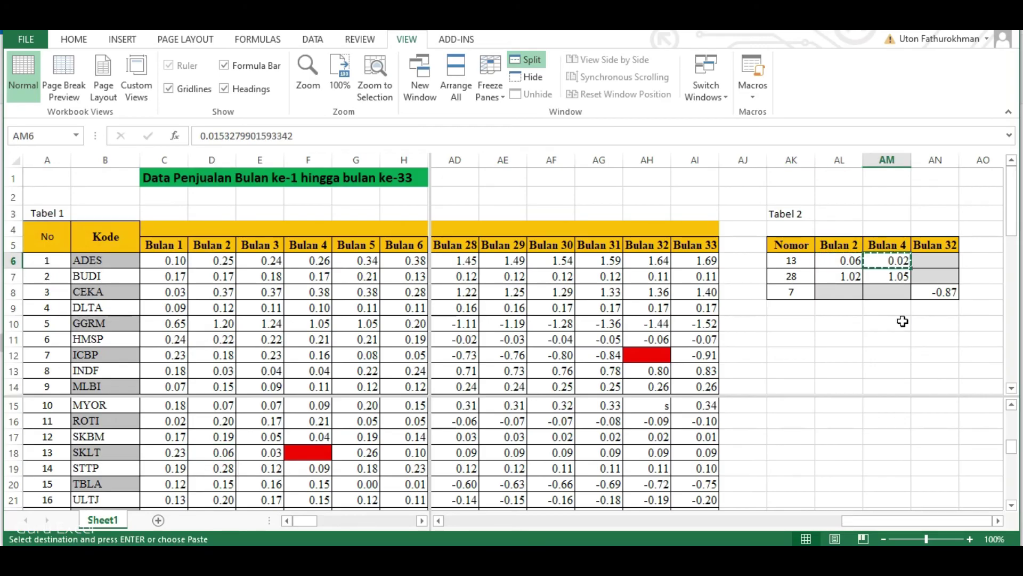
click(313, 449)
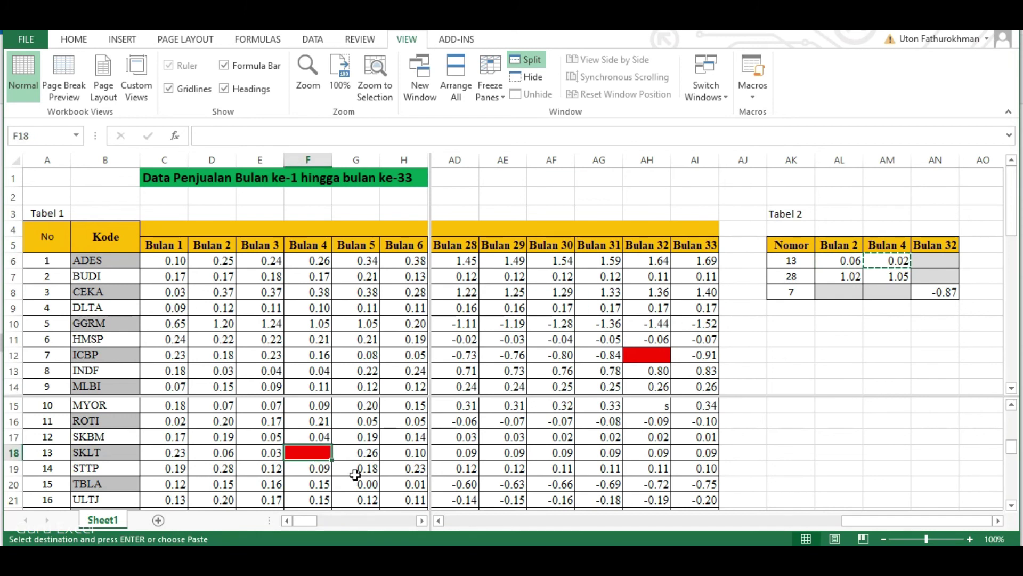
key(ctrl+v)
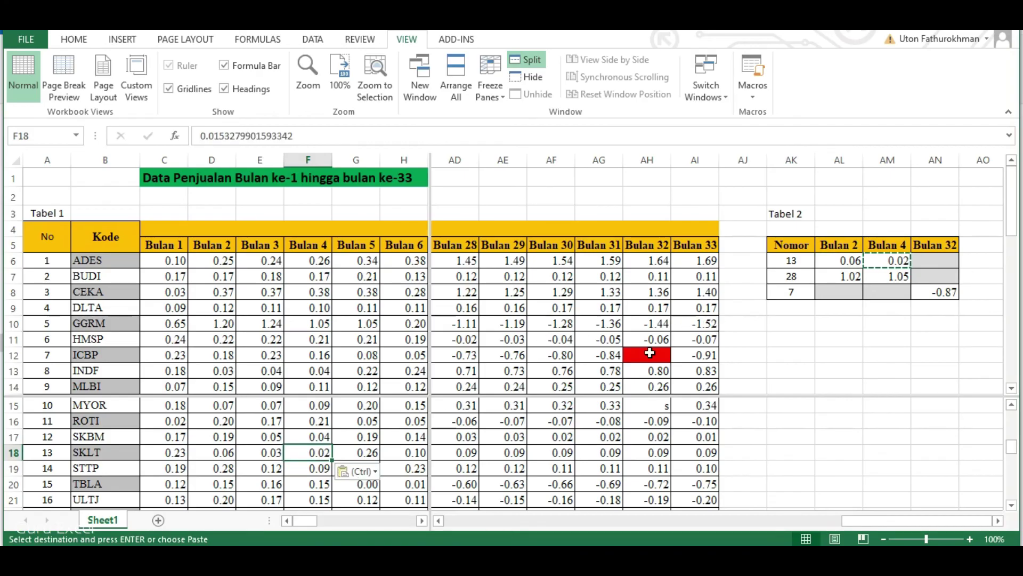
Copy the Bulan 32 value -0.87 for Nomor 7 from Tabel 2 into ICBP's empty cell AH12, and remove the four-pane split
click(938, 290)
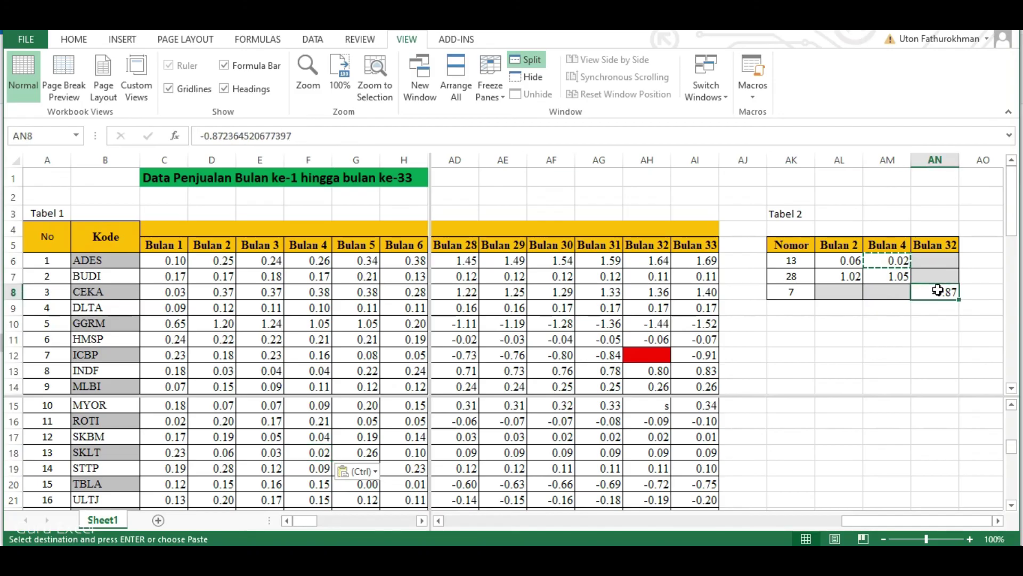
key(ctrl+c)
click(645, 359)
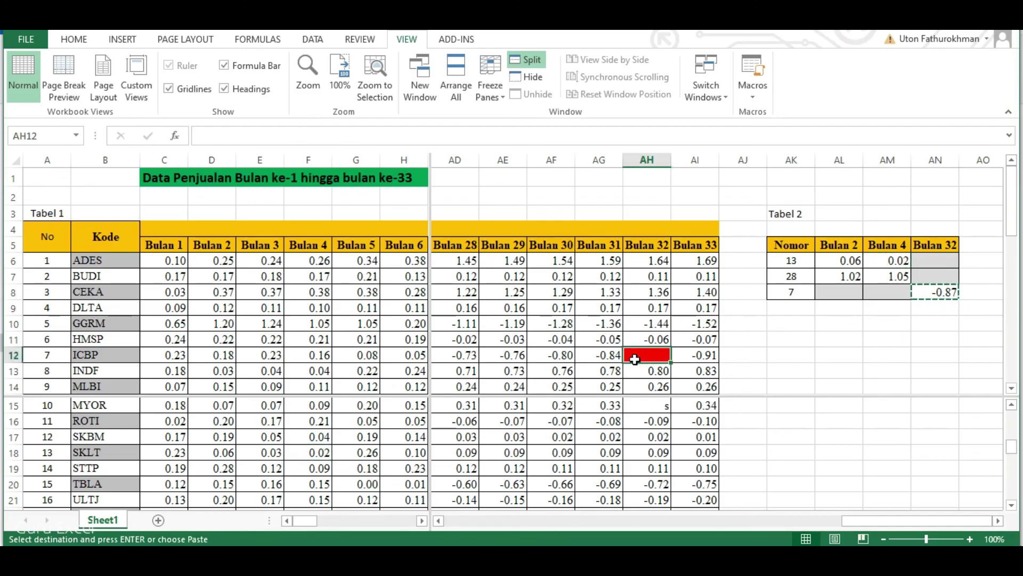
key(ctrl+v)
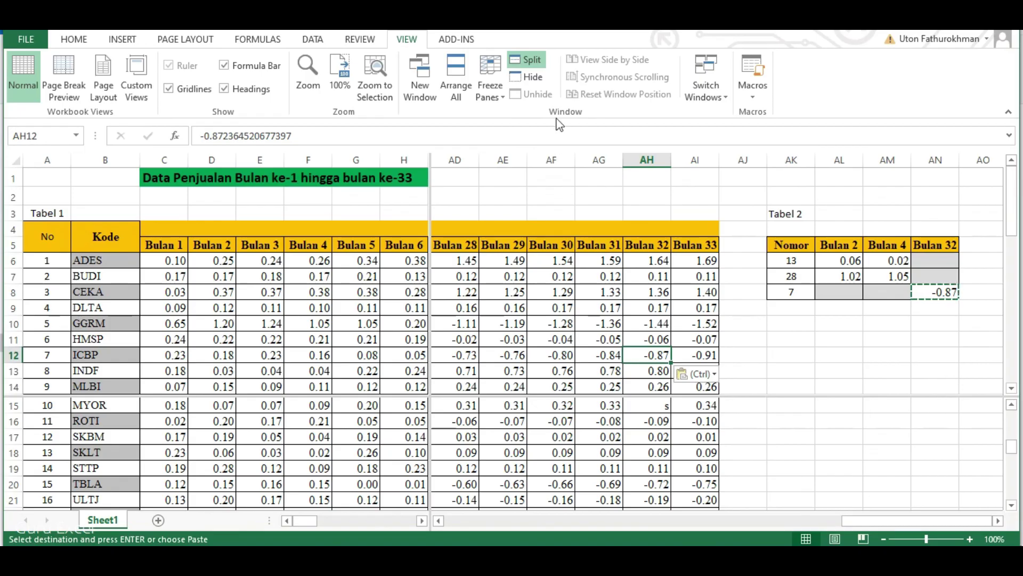
click(520, 65)
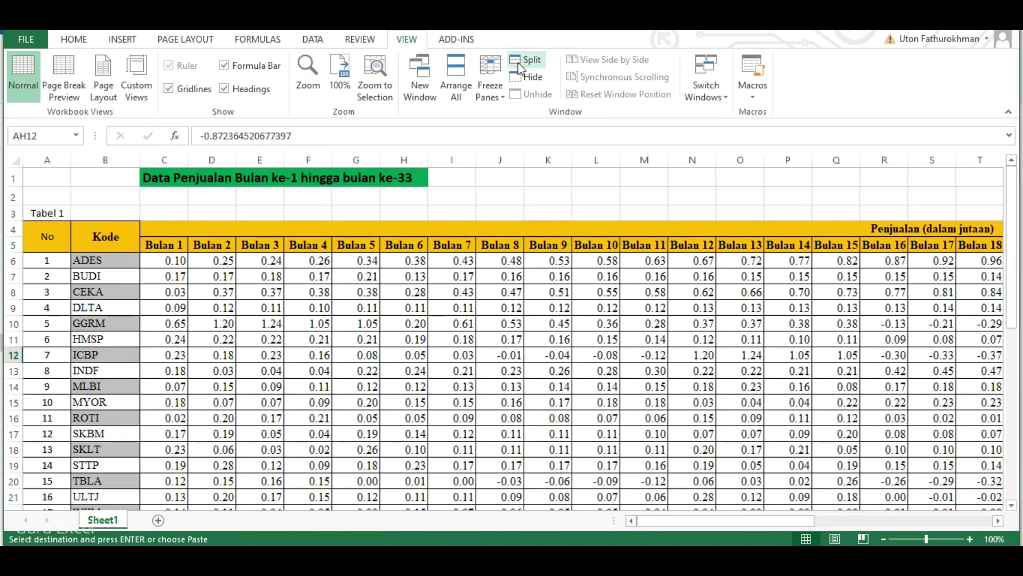